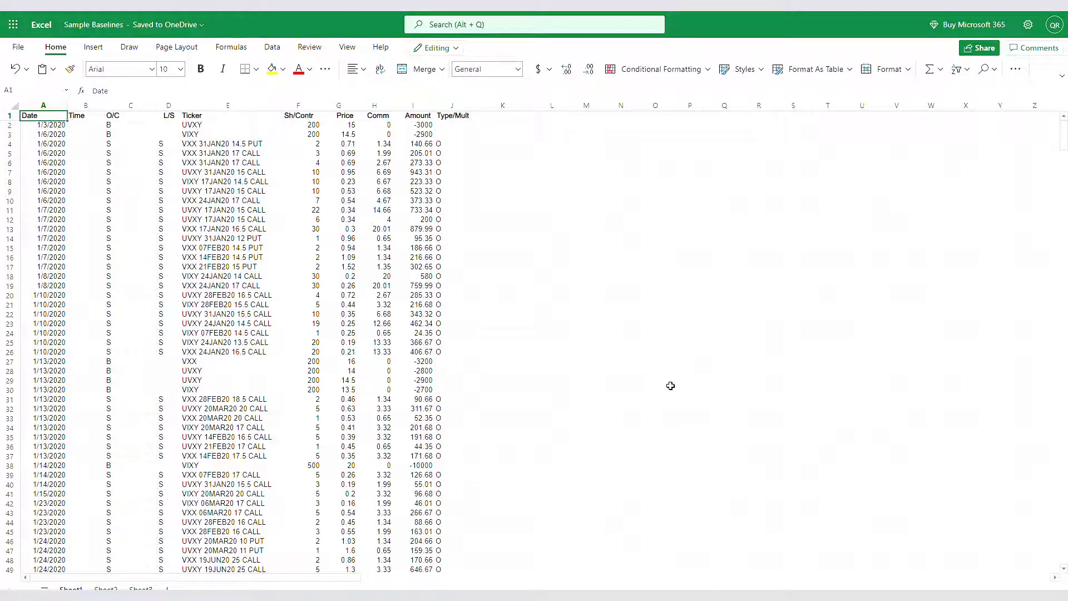
scroll(669, 385, "down", 4)
scroll(669, 386, "down", 1)
scroll(669, 385, "down", 1)
scroll(669, 386, "down", 1)
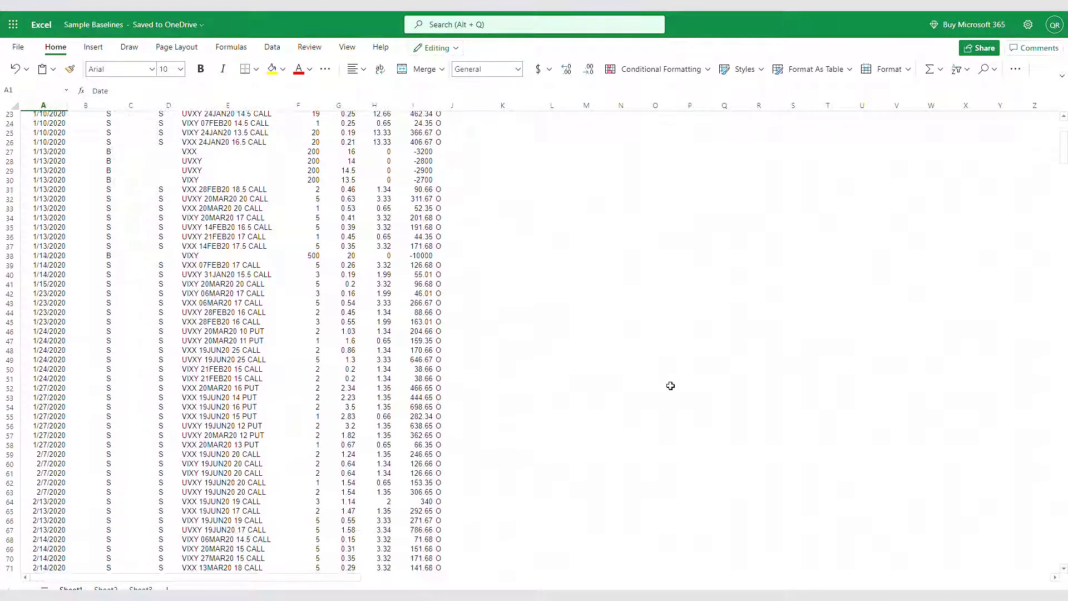
scroll(670, 385, "down", 1)
scroll(670, 385, "down", 1)
scroll(670, 385, "down", 1)
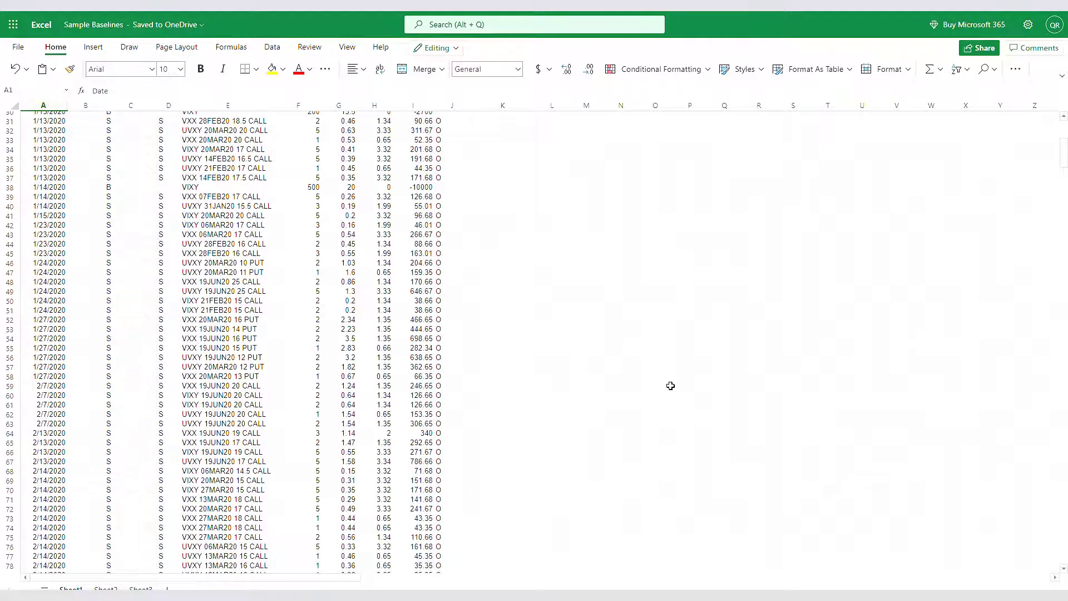
scroll(670, 385, "up", 3)
scroll(670, 386, "up", 3)
scroll(670, 386, "up", 4)
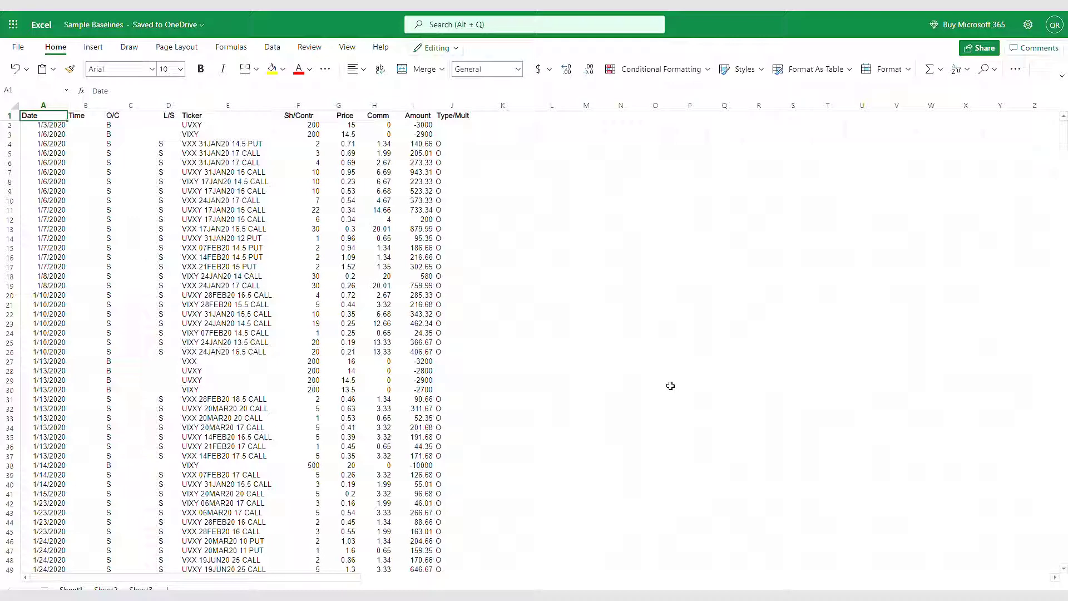
Step: Copy the entire Sample Baselines trade table, headers included, with Ctrl+A and Ctrl+C
key("ctrl+a")
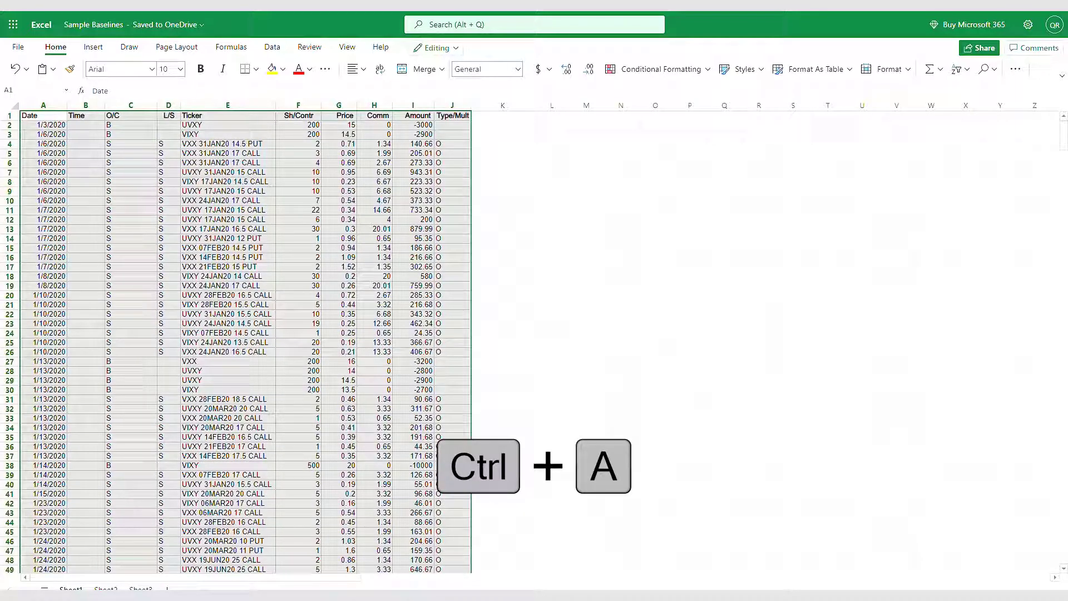
key("ctrl+c")
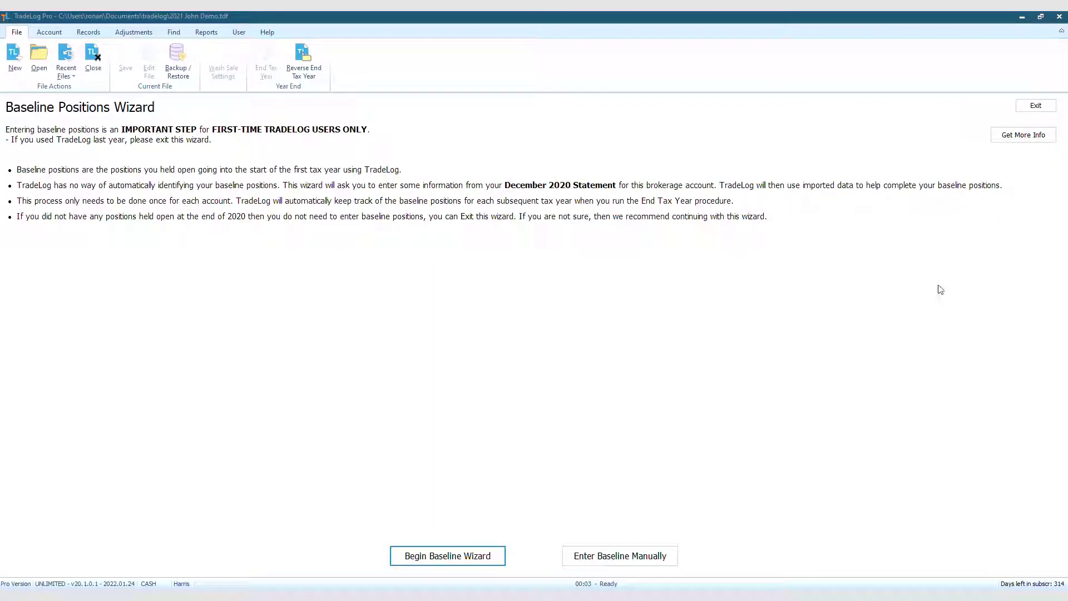
Step: Exit the Baseline Positions Wizard to reach the Harris account's empty trades grid
left_click(1034, 107)
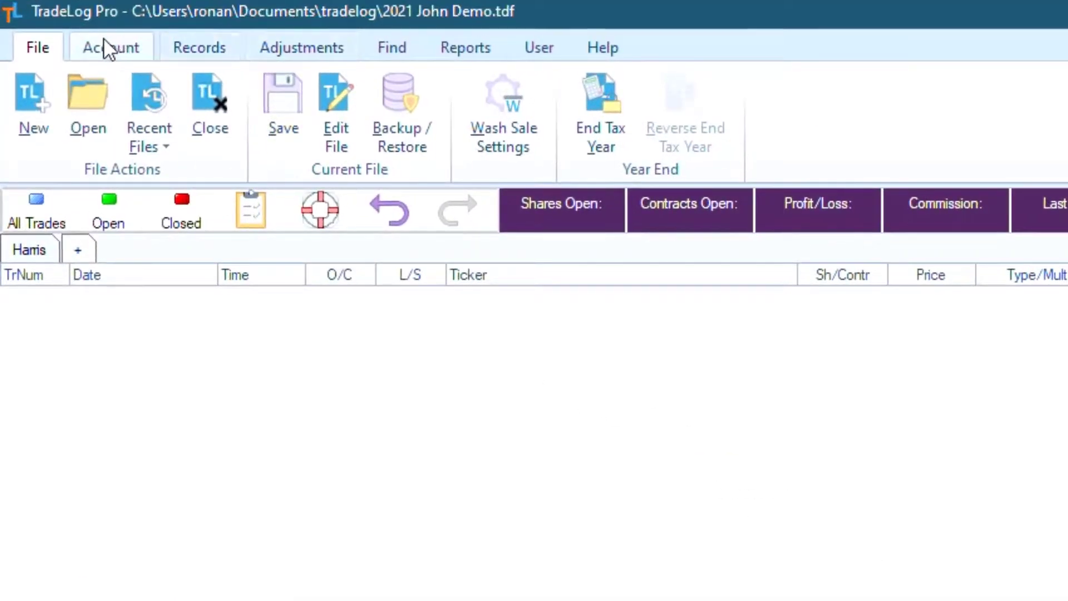
Step: Start the Account tab's 'from Excel' import and proceed past the warning
left_click(107, 49)
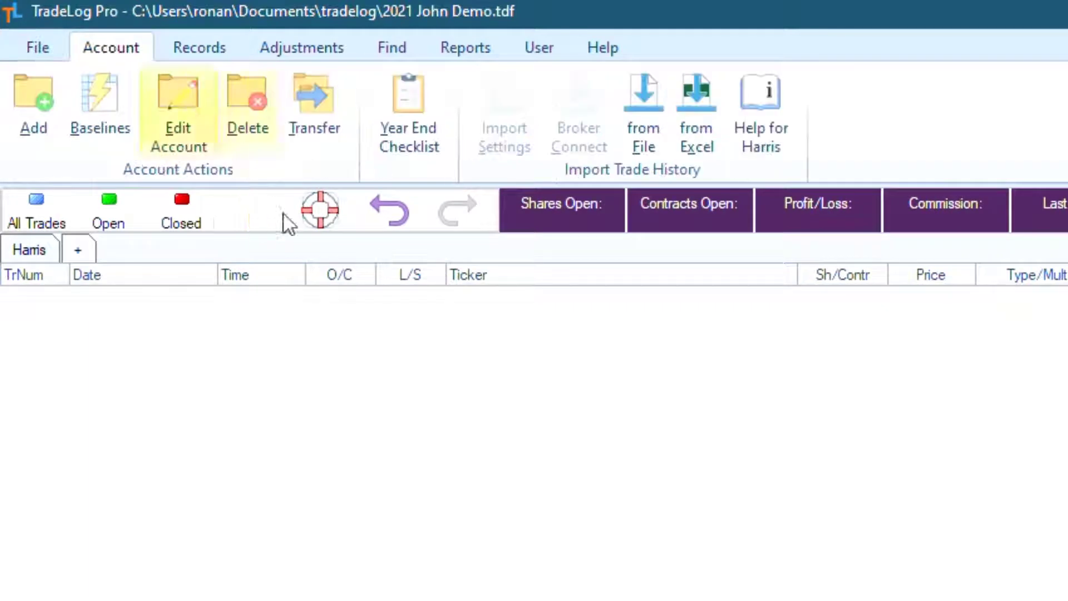
left_click(699, 123)
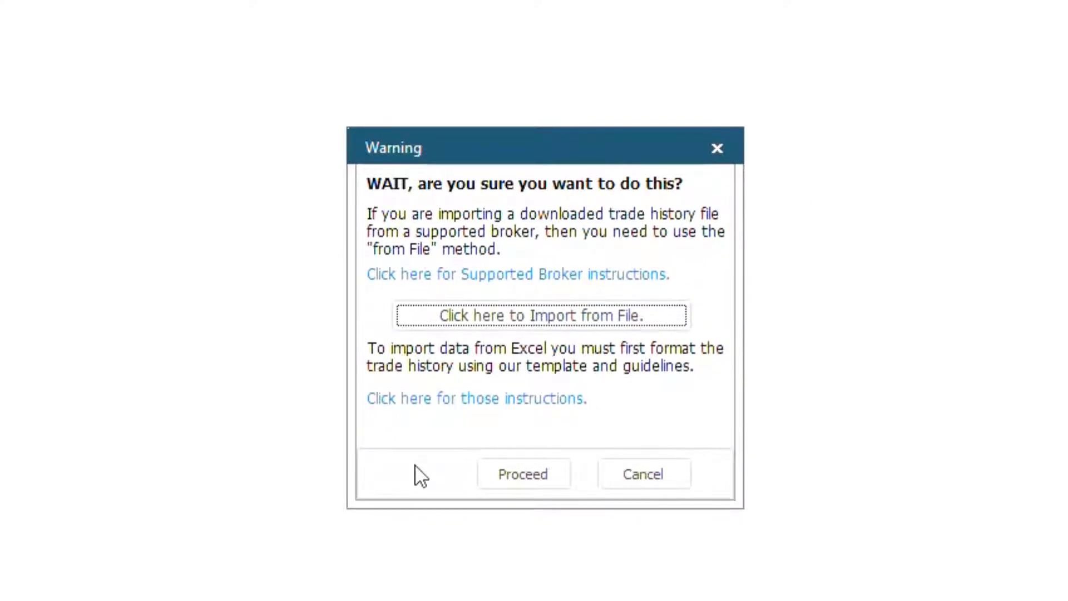
left_click(496, 482)
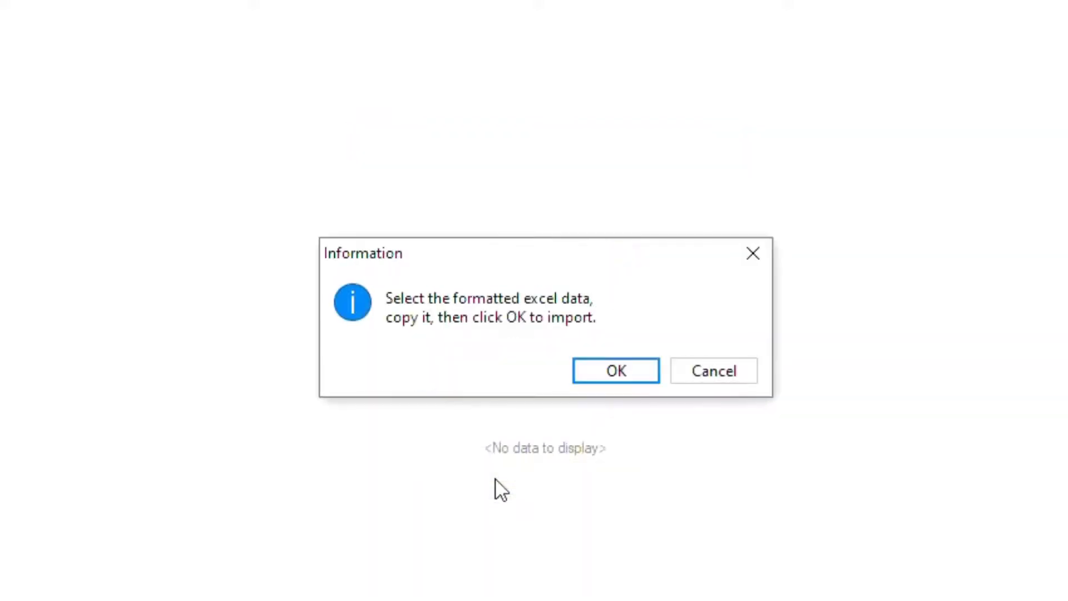
Step: Confirm the Excel data import and save the 731 records to the Harris account
left_click(591, 371)
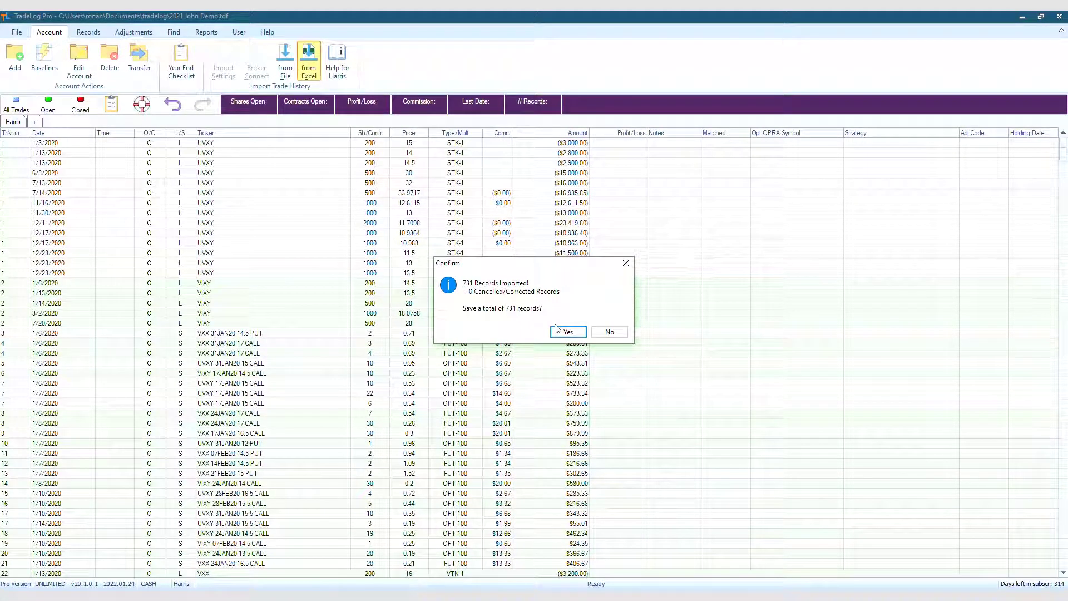
left_click(566, 334)
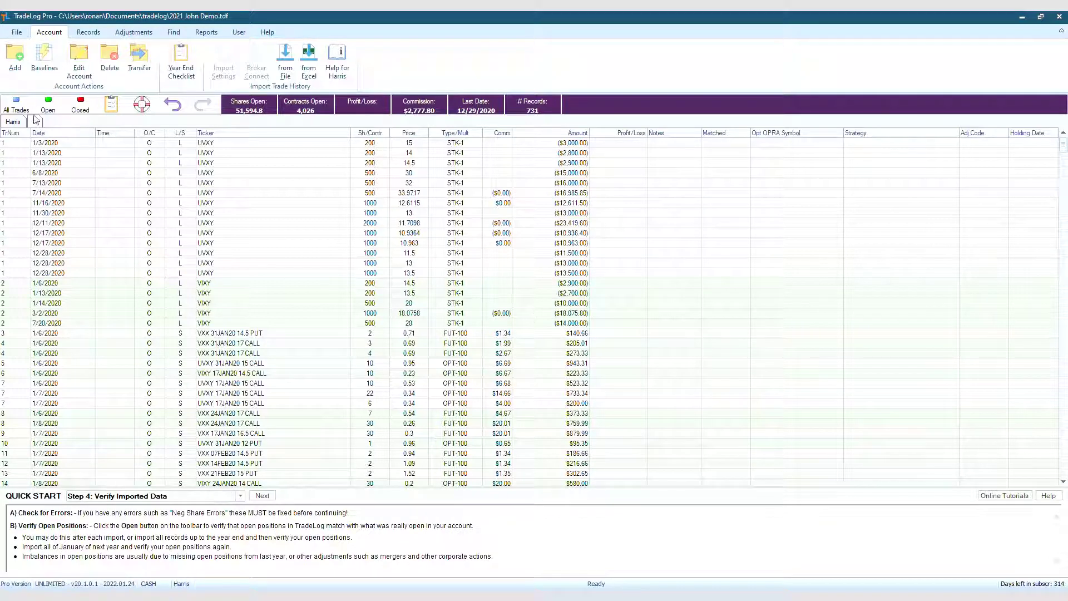
Step: Show the Harris account's 489 open positions as of 12/29/2020
left_click(47, 104)
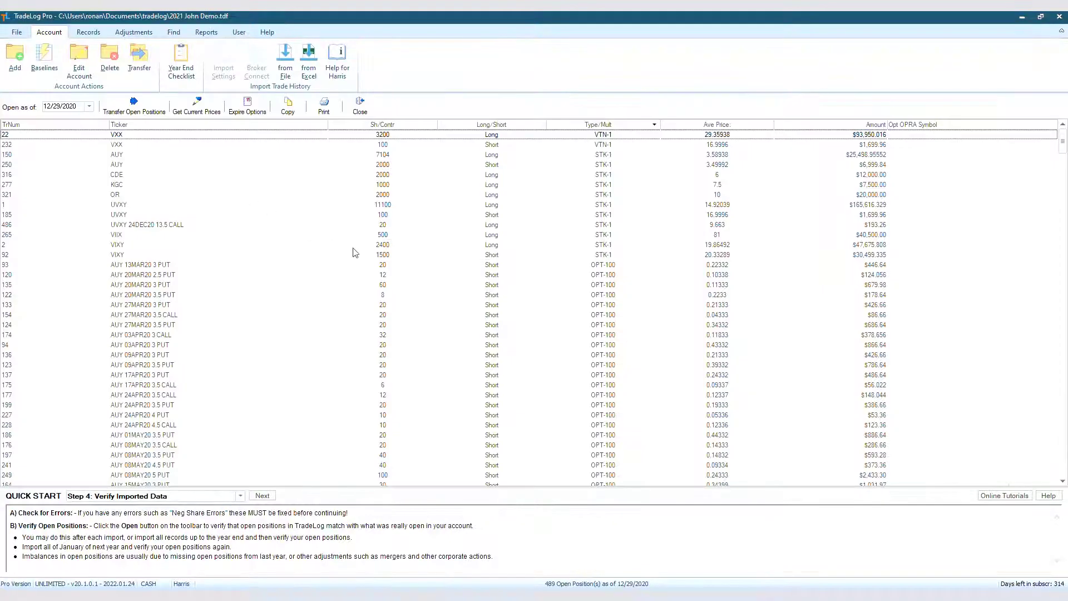